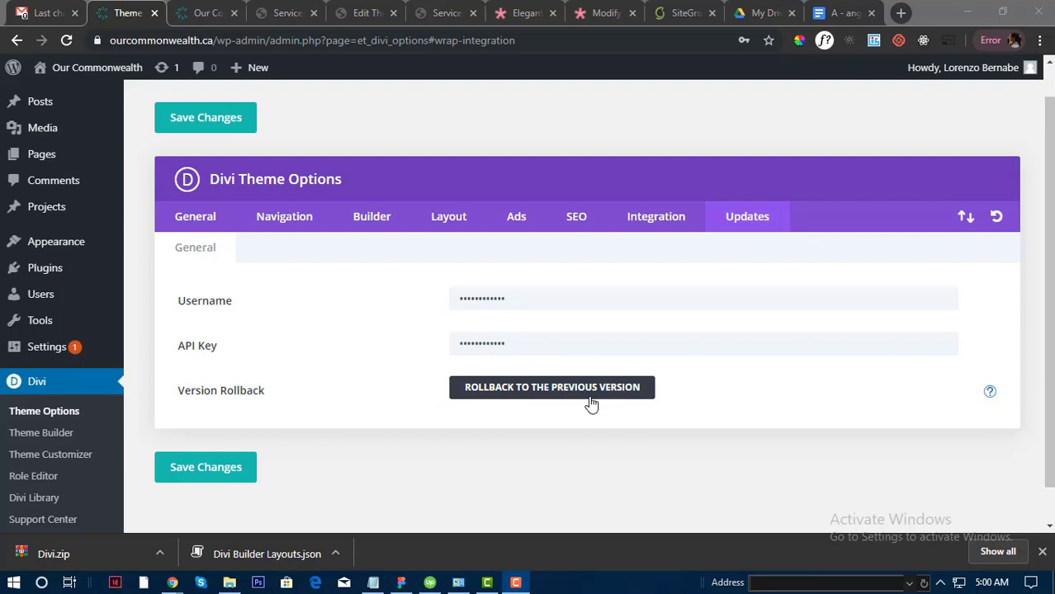
# - Go to Appearance > Themes from the Divi Theme Options page
pyautogui.moveTo(56, 241)
pyautogui.click(145, 247)
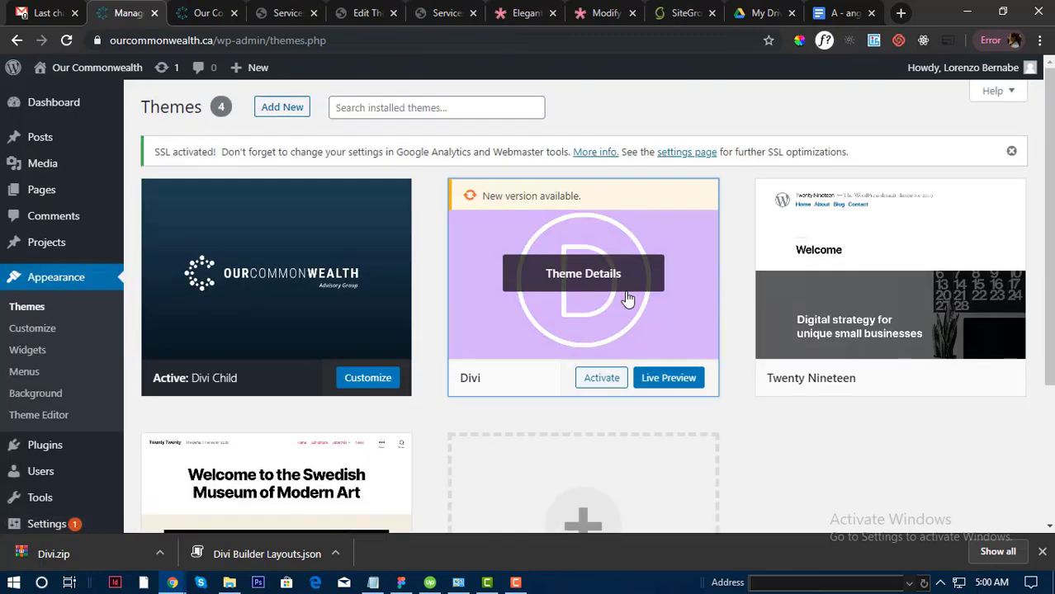
# - Open the Divi theme details and highlight its version 4.0.6 Update Available notice
pyautogui.click(629, 299)
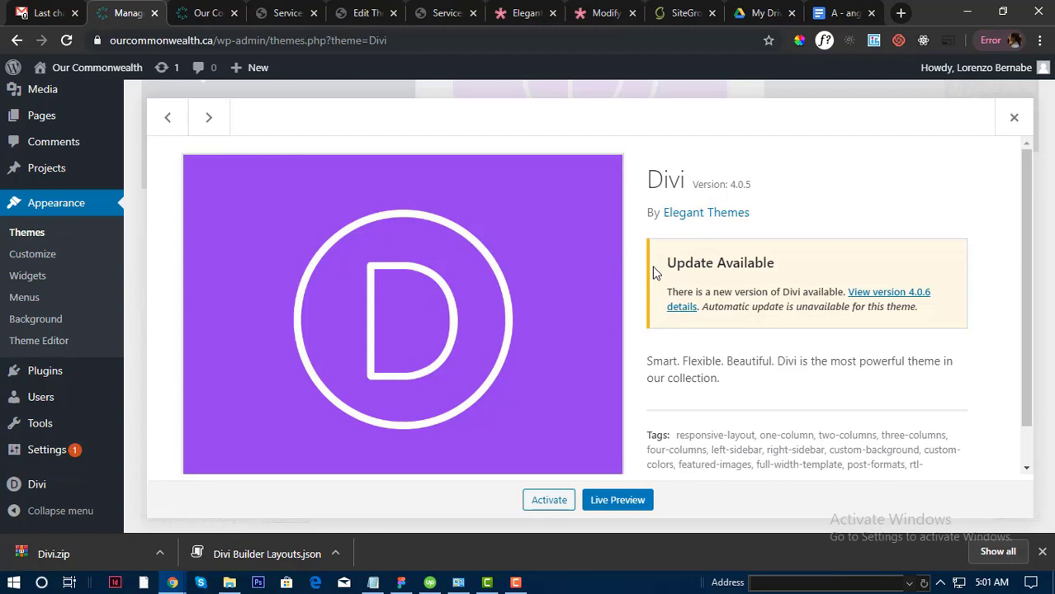
pyautogui.moveTo(780, 270); pyautogui.dragTo(669, 272)
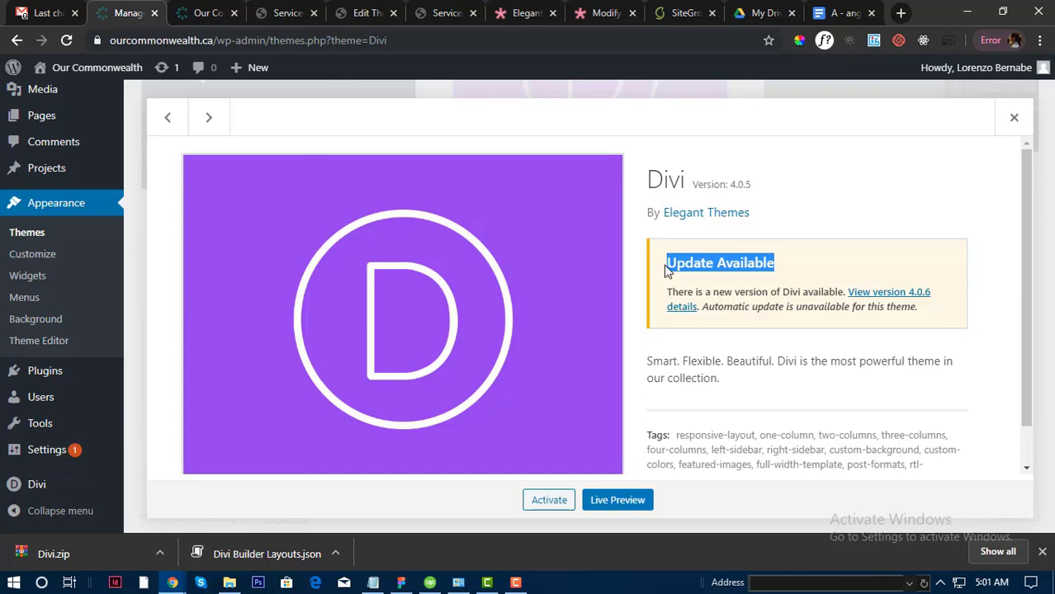
# - Download a fresh Divi.zip from the Elegant Themes members area and save it to the Desktop
pyautogui.click(1014, 118)
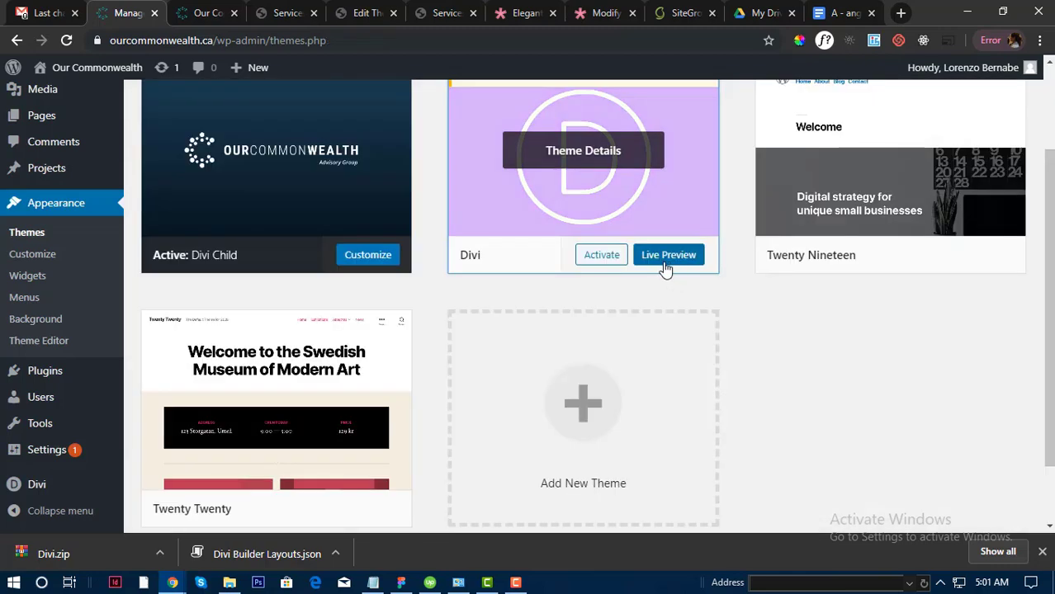
pyautogui.click(519, 13)
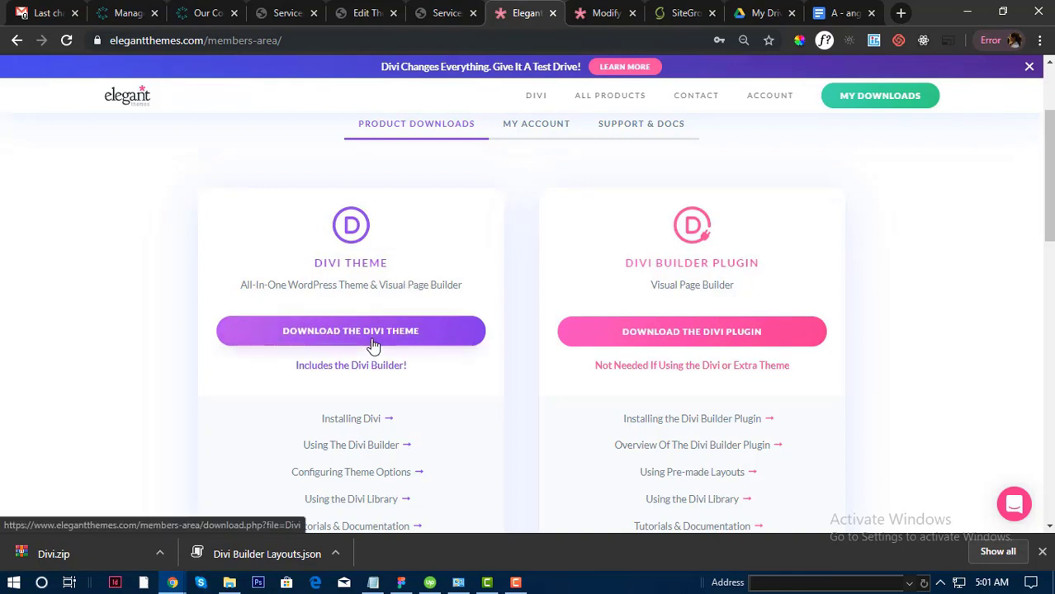
pyautogui.click(159, 552)
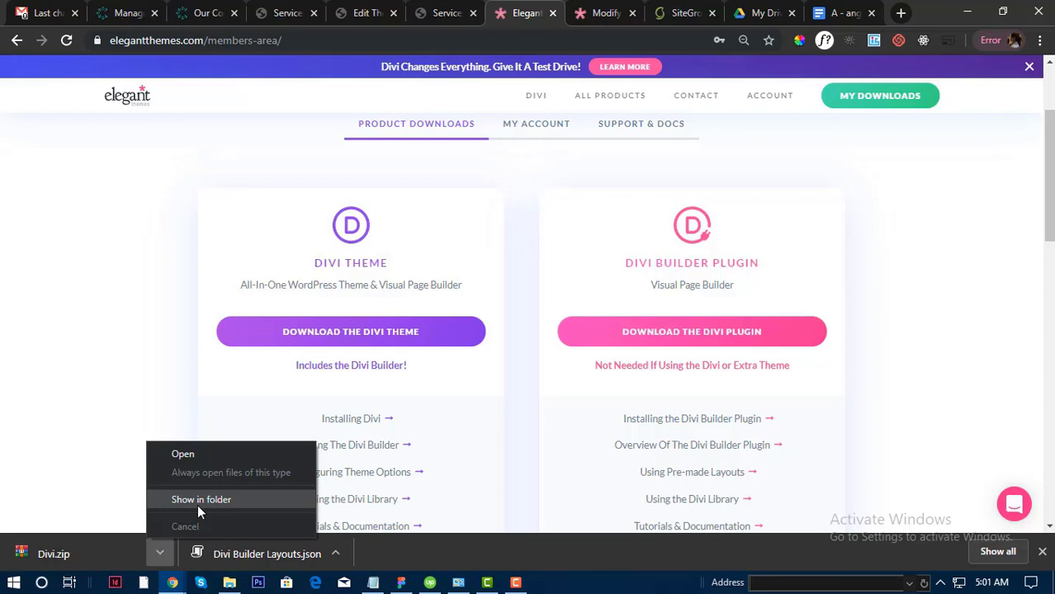
pyautogui.click(197, 504)
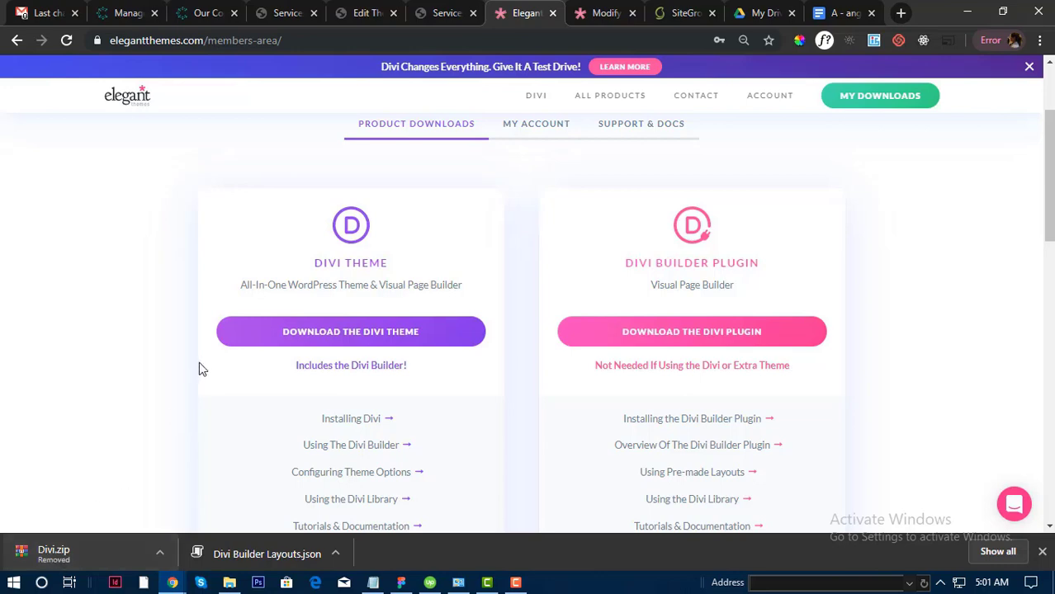
pyautogui.click(272, 341)
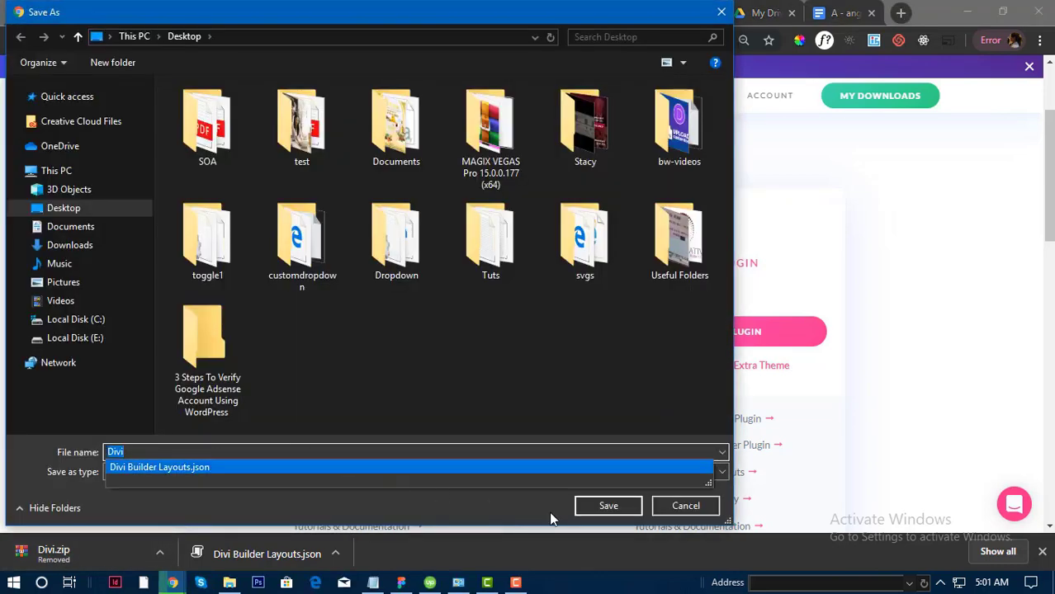
pyautogui.click(609, 507)
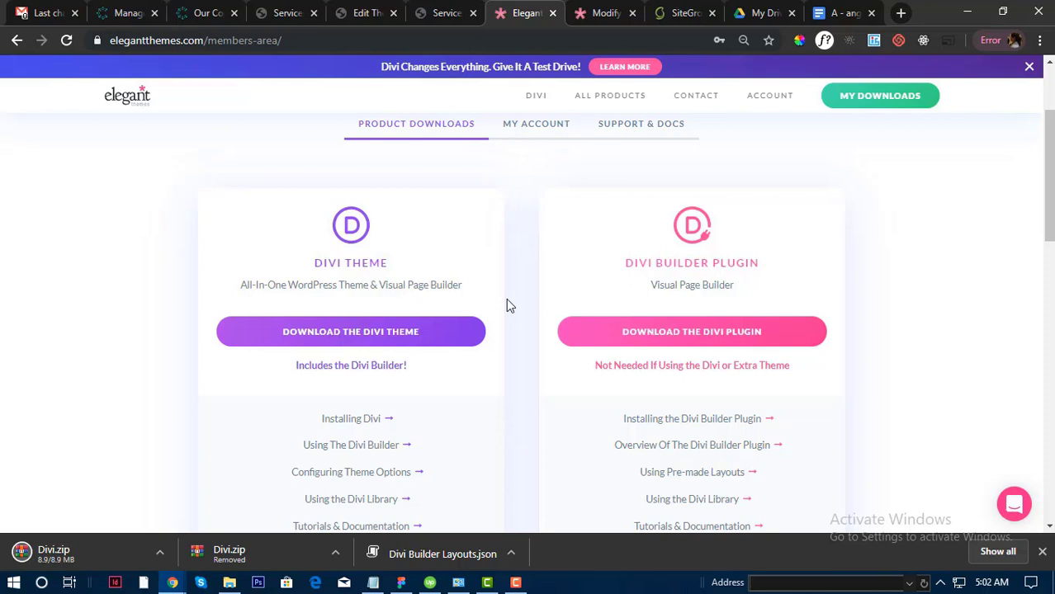
# - Open SiteGround cPanel and find File Manager under Files with a page search
pyautogui.click(671, 16)
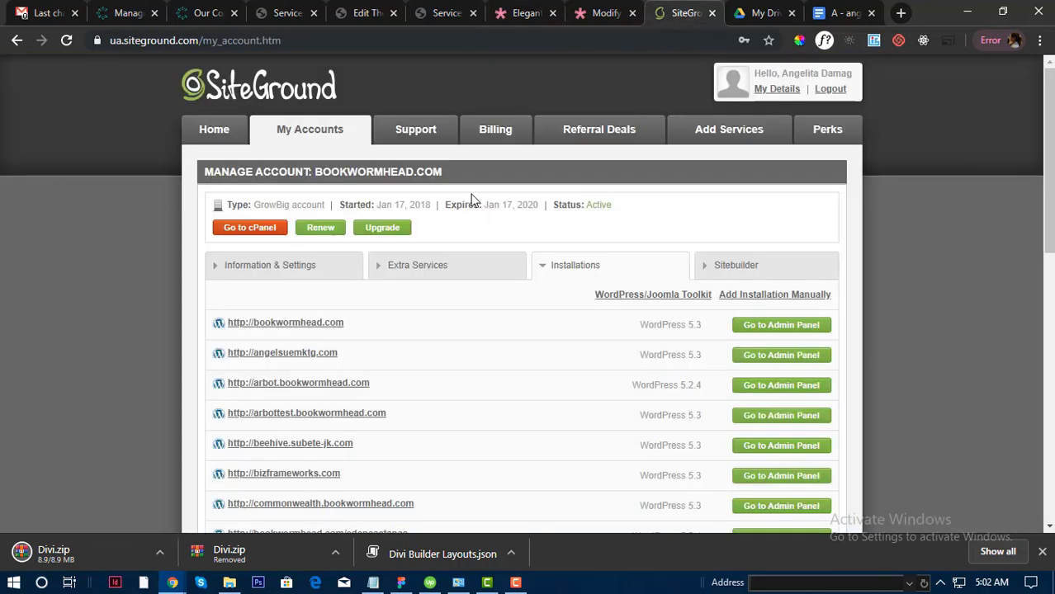
pyautogui.click(238, 229)
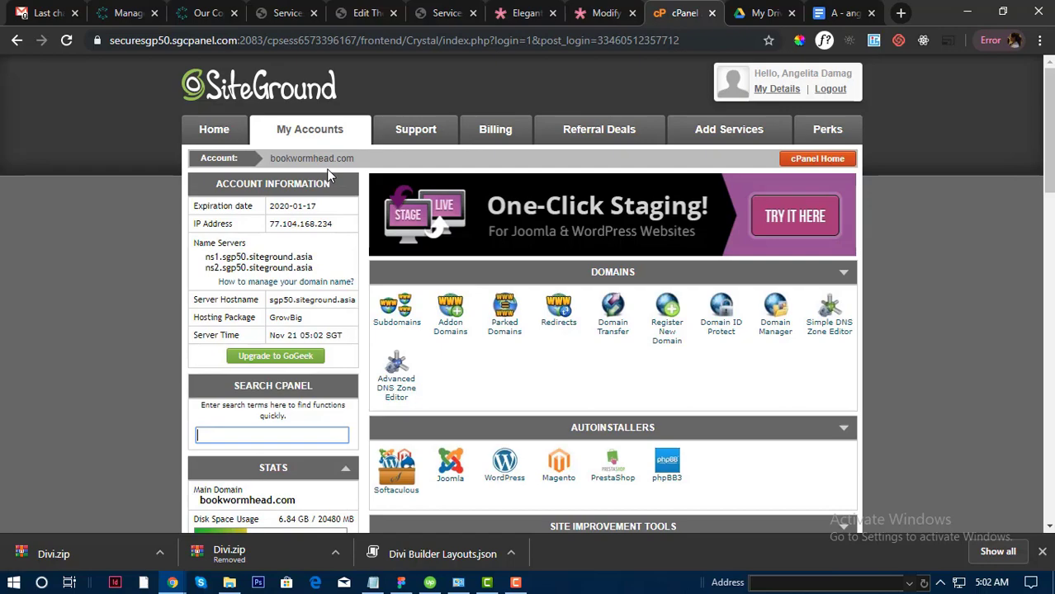
pyautogui.scroll(-5, 328, 181)
pyautogui.scroll(-5, 330, 202)
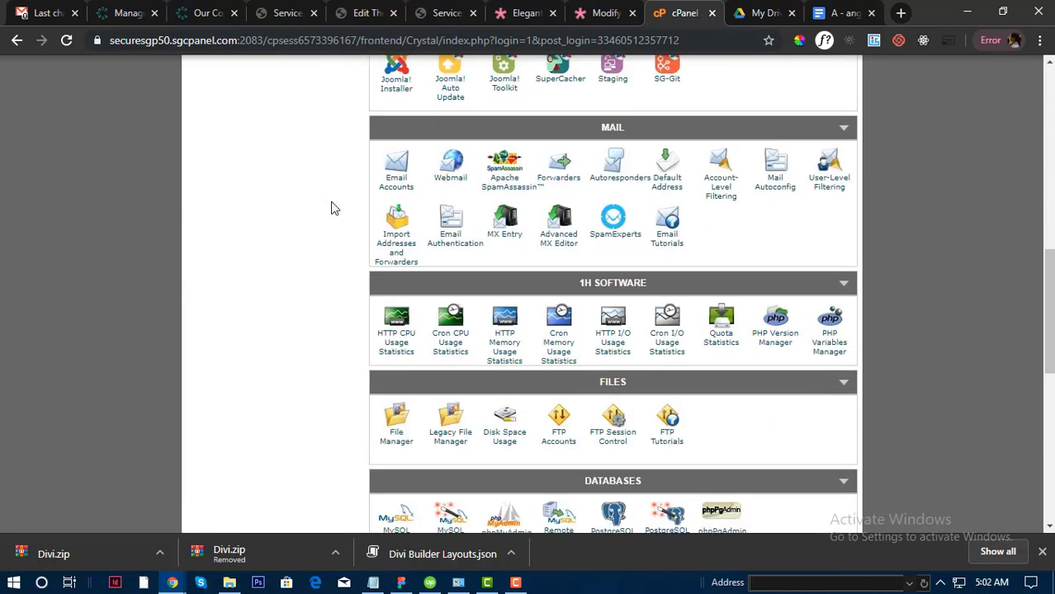
pyautogui.hotkey('ctrl', 'f')
pyautogui.write('Fi')
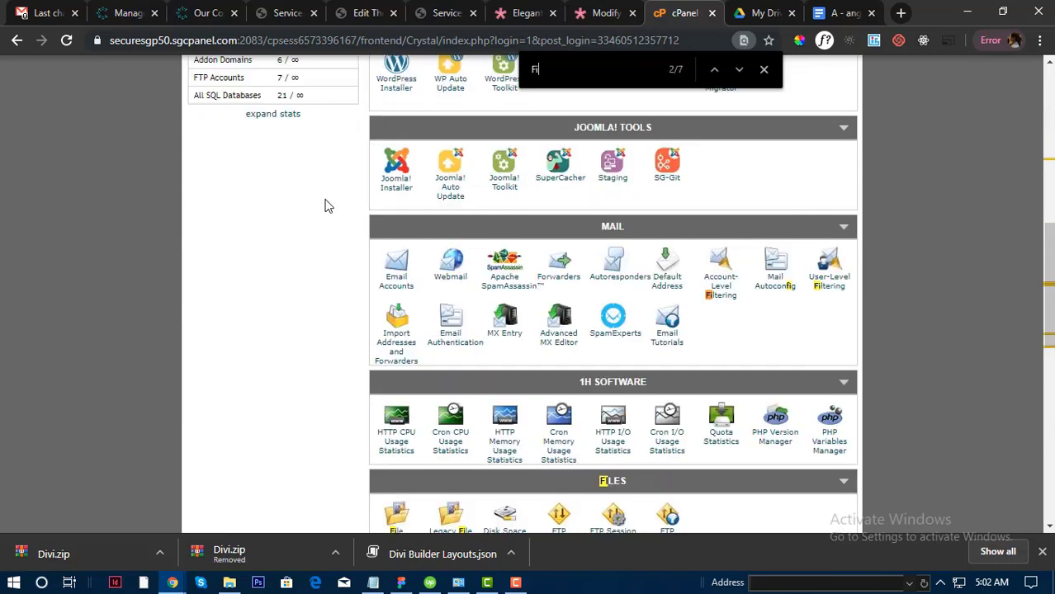
pyautogui.write('le Manager')
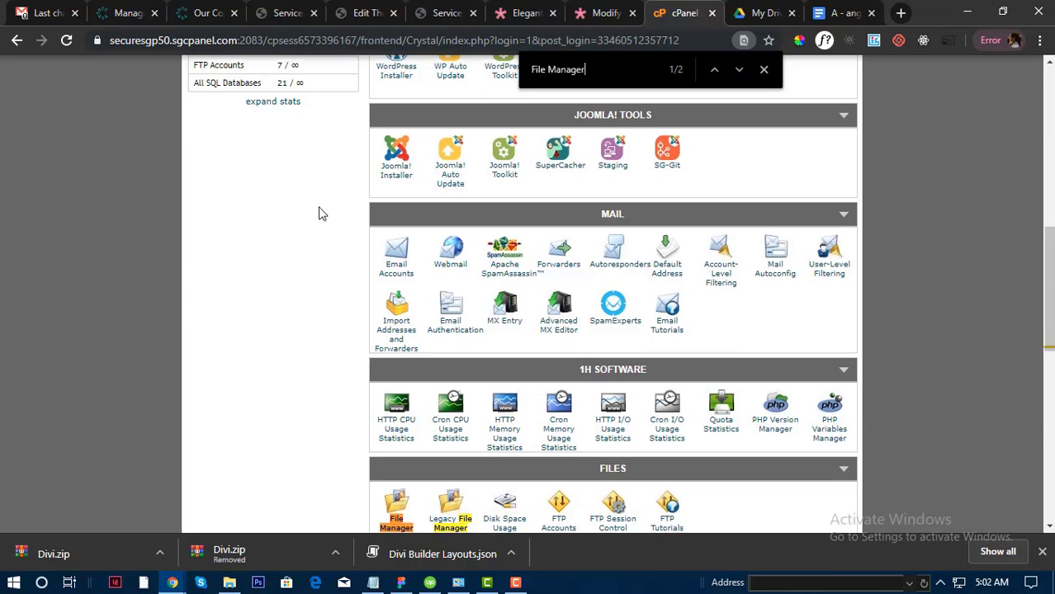
pyautogui.scroll(-1, 321, 214)
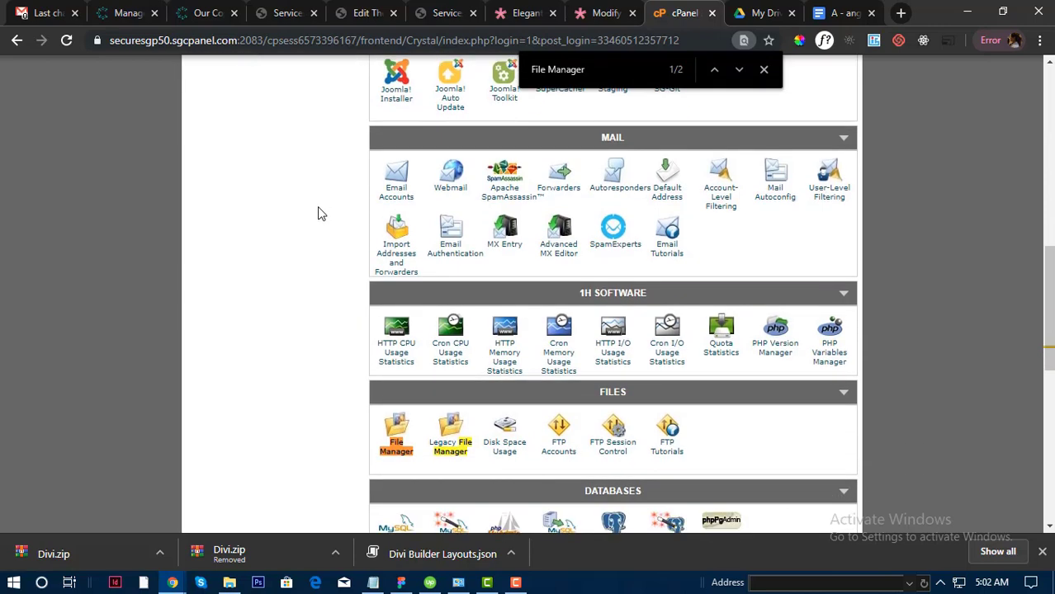
# - Open File Manager for ourcommonwealth.ca and browse into wp-content/themes
pyautogui.click(402, 459)
pyautogui.click(421, 358)
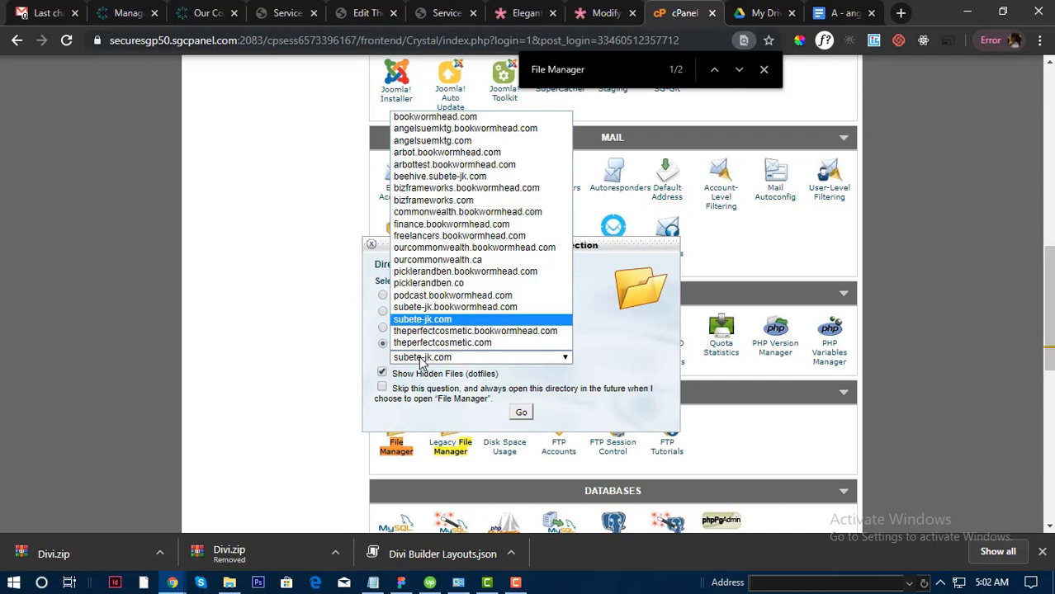
pyautogui.click(437, 259)
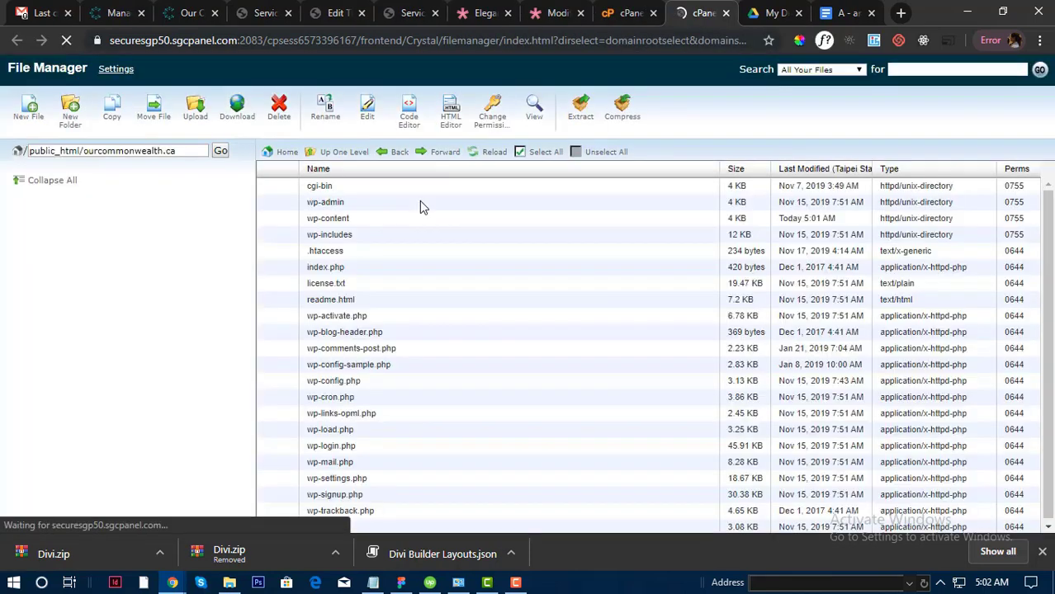
pyautogui.doubleClick(273, 231)
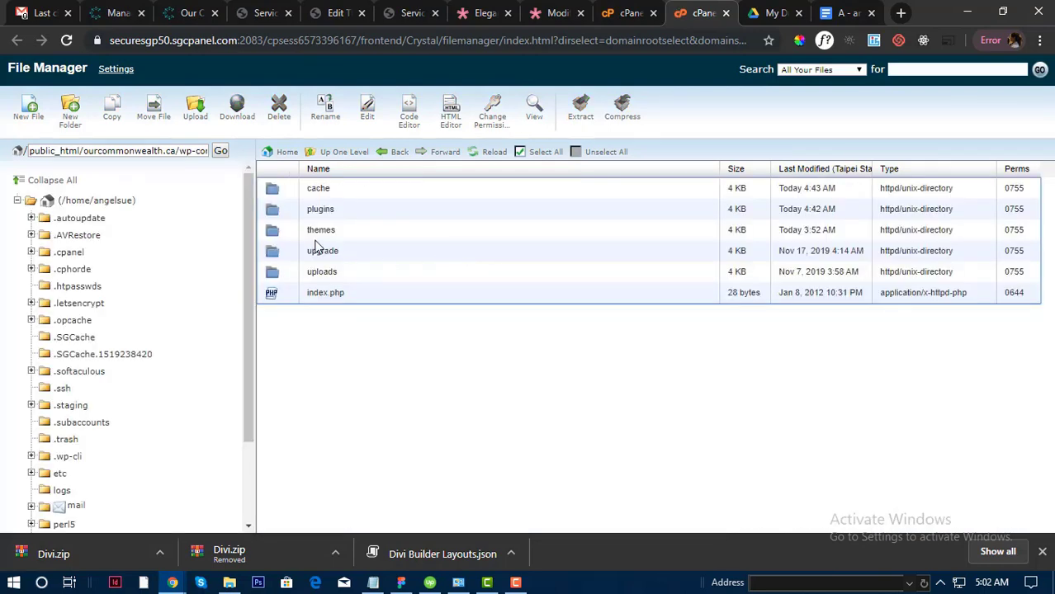
pyautogui.doubleClick(275, 234)
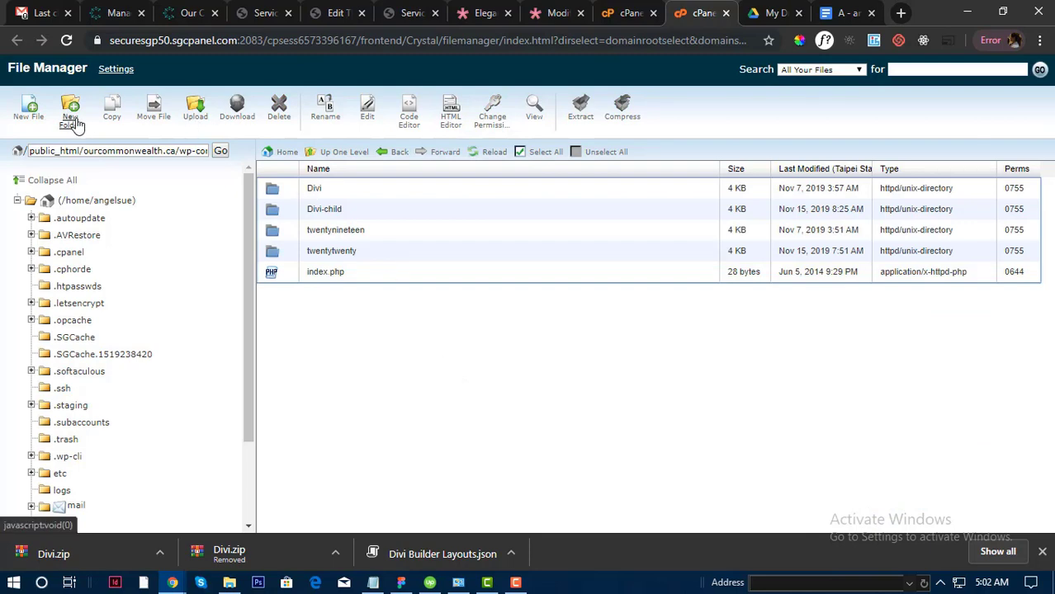
# - Upload Divi.zip (8.85 MB) from the Desktop into the themes folder
pyautogui.click(31, 105)
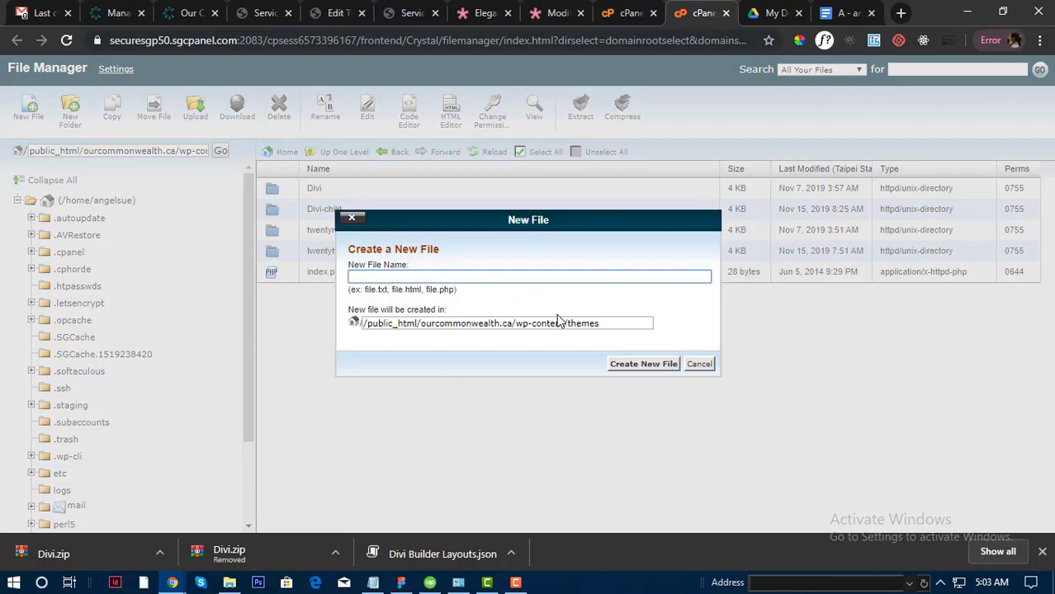
pyautogui.click(691, 366)
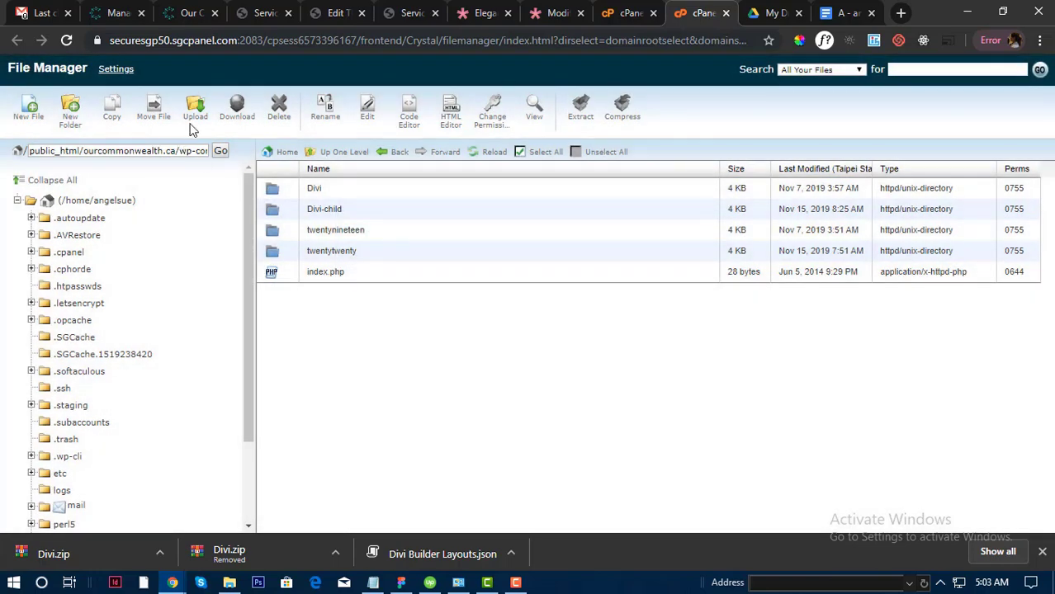
pyautogui.click(193, 116)
pyautogui.click(635, 12)
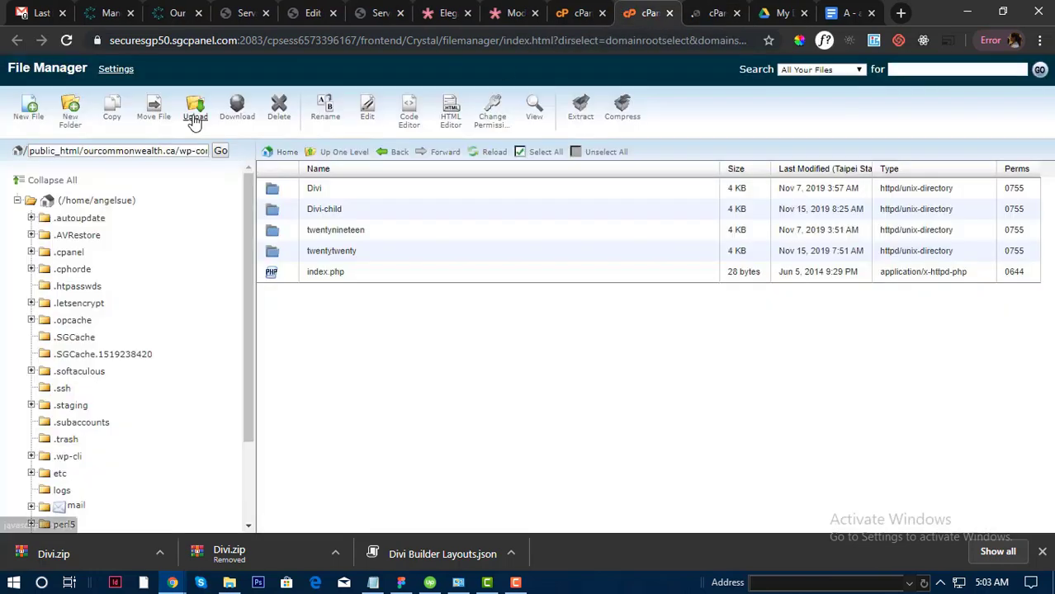
pyautogui.click(195, 107)
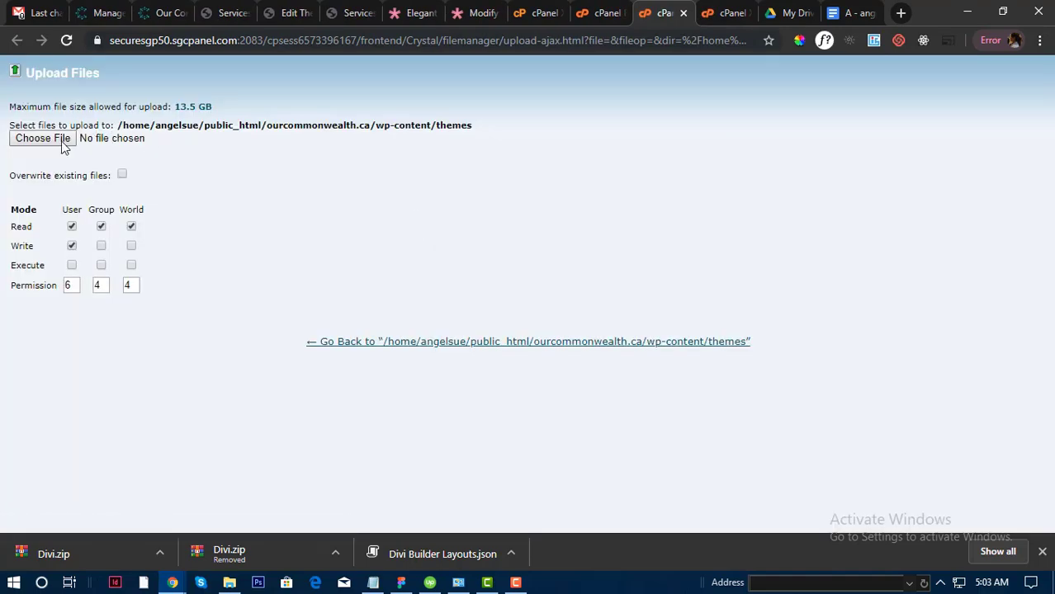
pyautogui.click(43, 138)
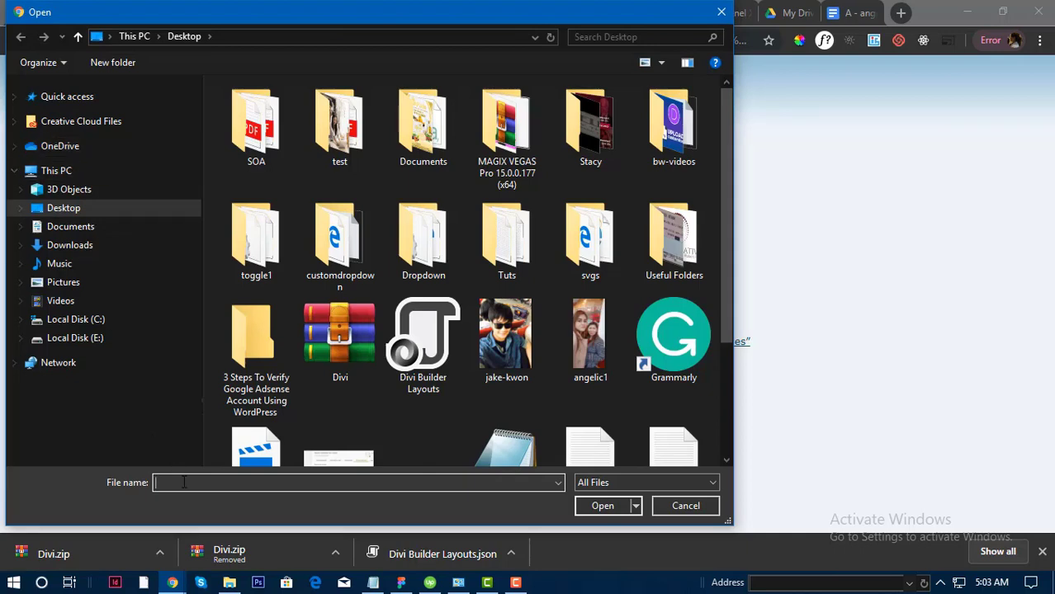
pyautogui.write('Divi')
pyautogui.press('Down')
pyautogui.press('Down')
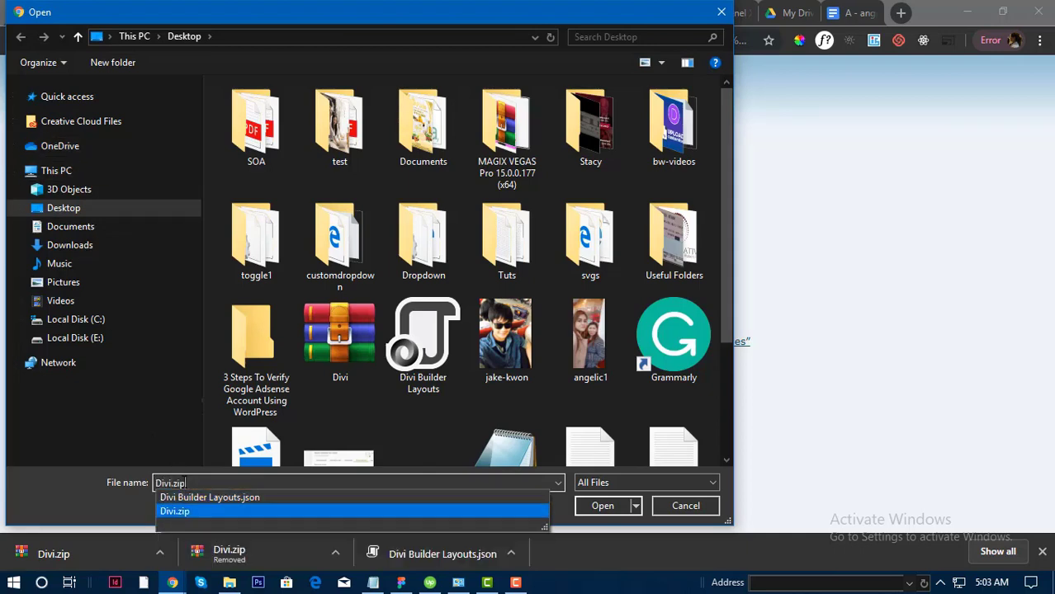
pyautogui.press('Return')
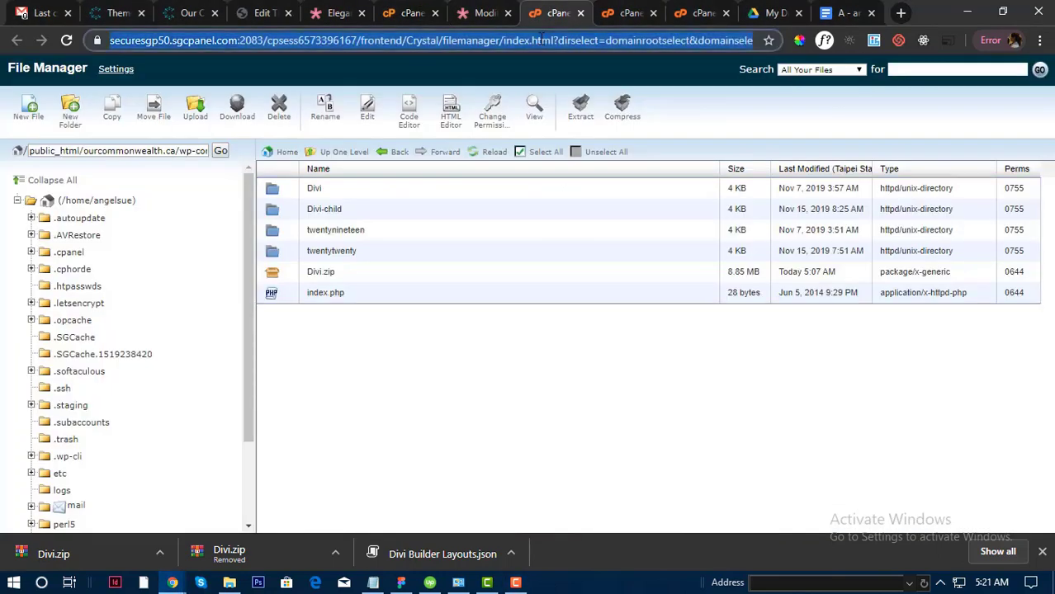
pyautogui.press('Return')
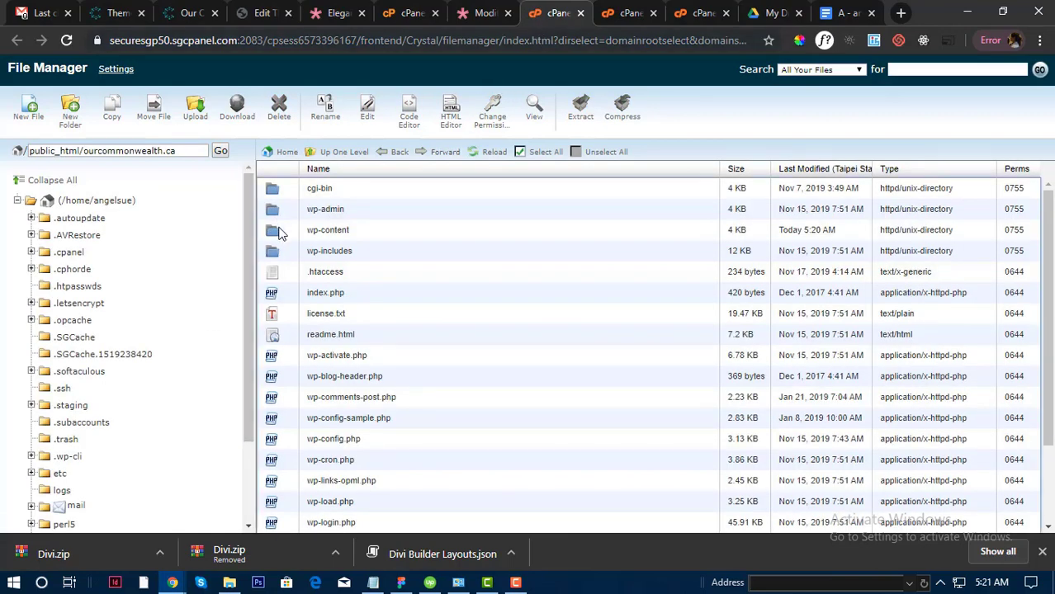
# - Delete the old Divi folder from wp-content/themes
pyautogui.doubleClick(279, 230)
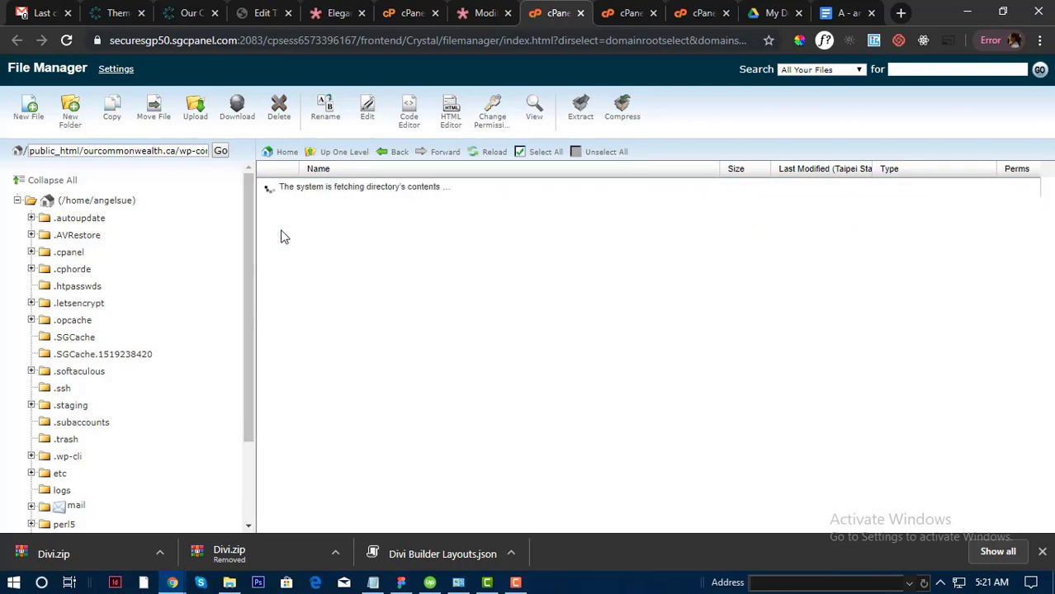
pyautogui.click(642, 14)
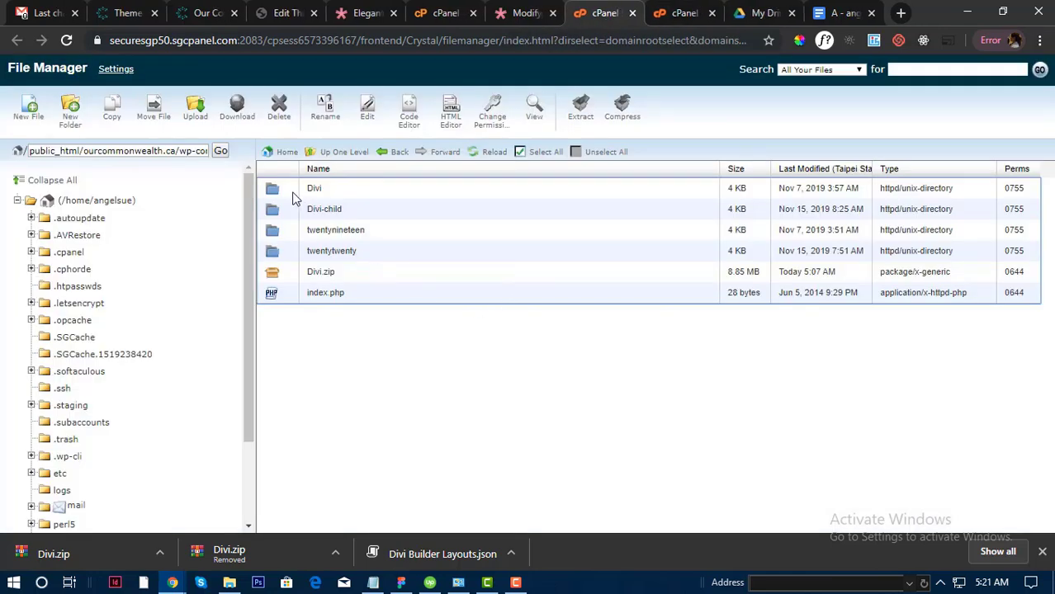
pyautogui.click(285, 193)
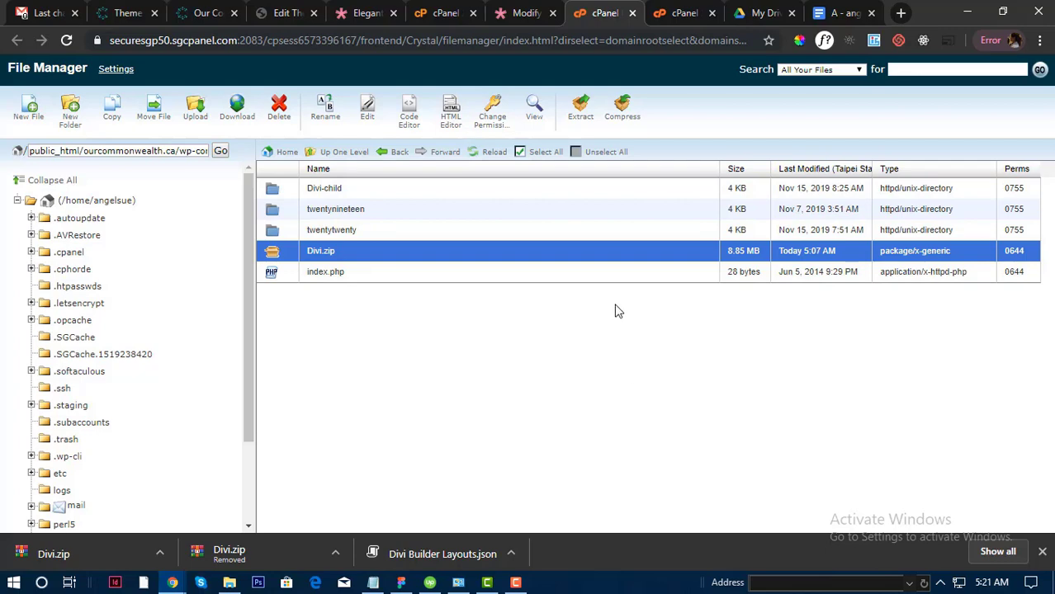
# - Reload the live site, which now reports the Divi parent theme missing
pyautogui.click(191, 21)
pyautogui.click(205, 40)
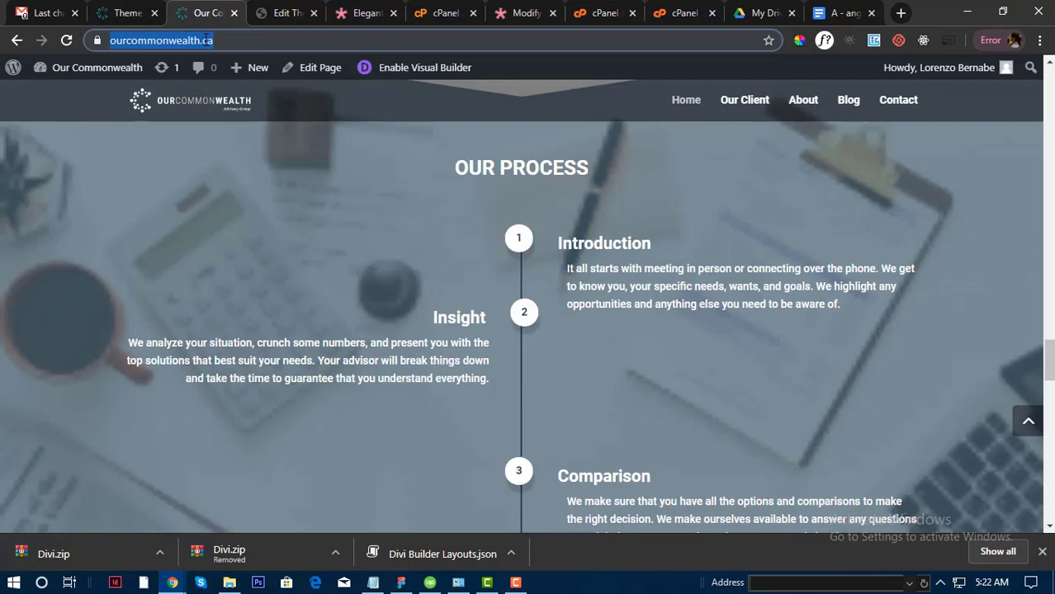
pyautogui.press('Return')
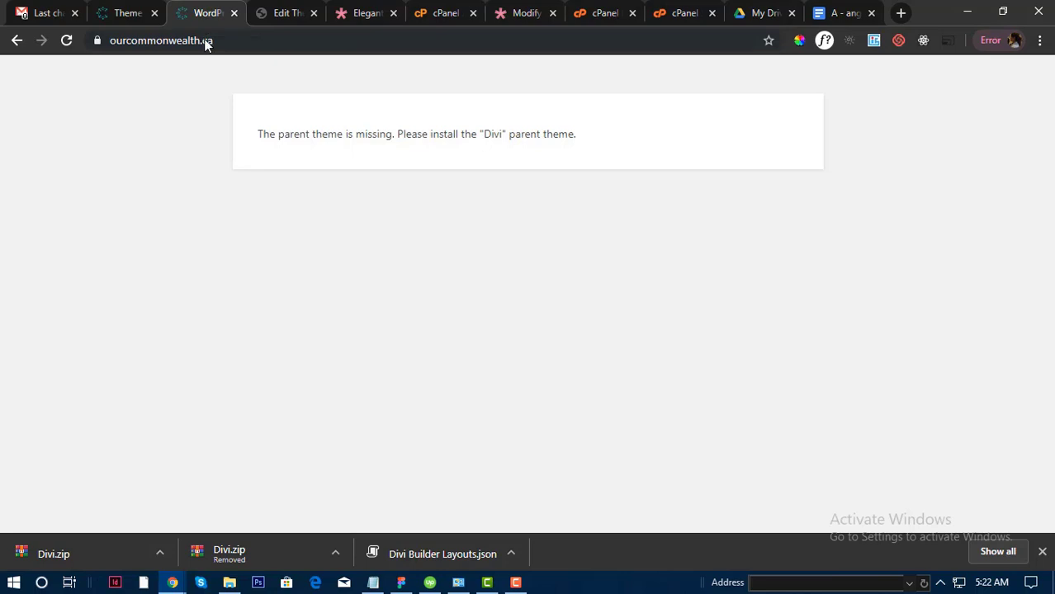
pyautogui.click(578, 13)
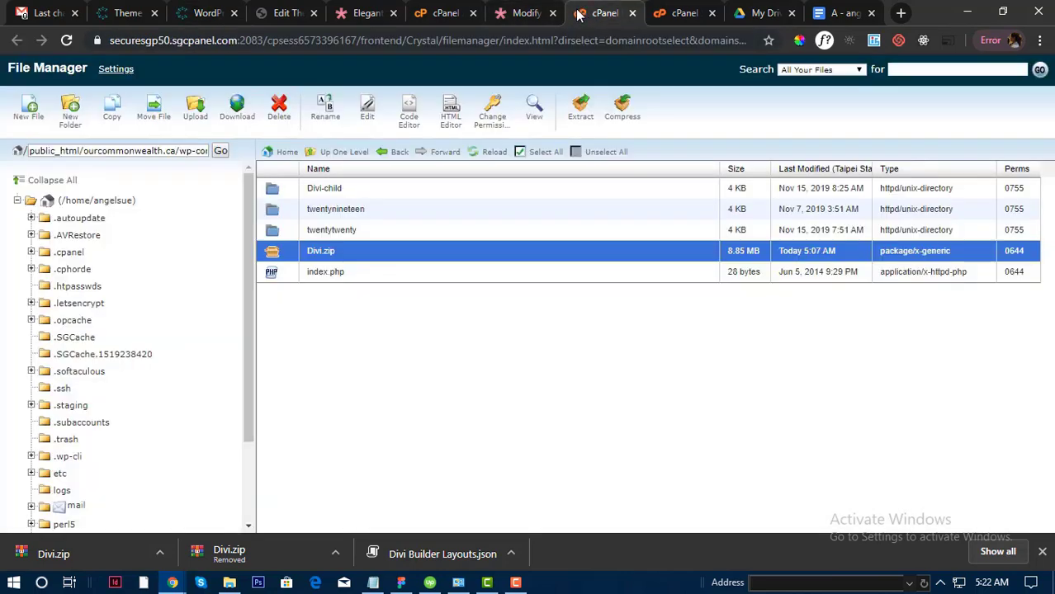
# - Extract Divi.zip into the themes folder
pyautogui.rightClick(273, 255)
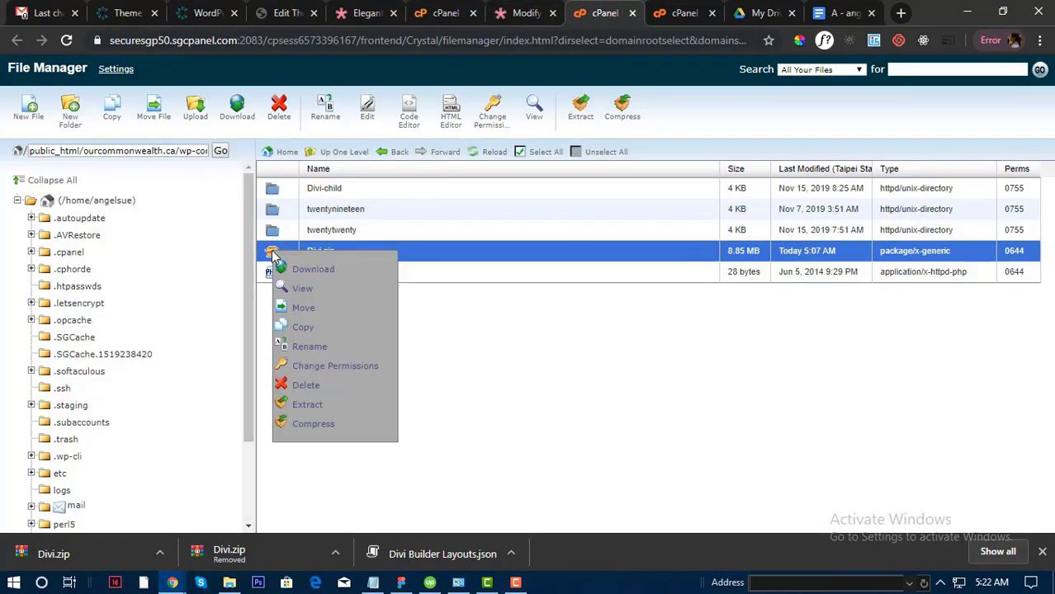
pyautogui.click(309, 405)
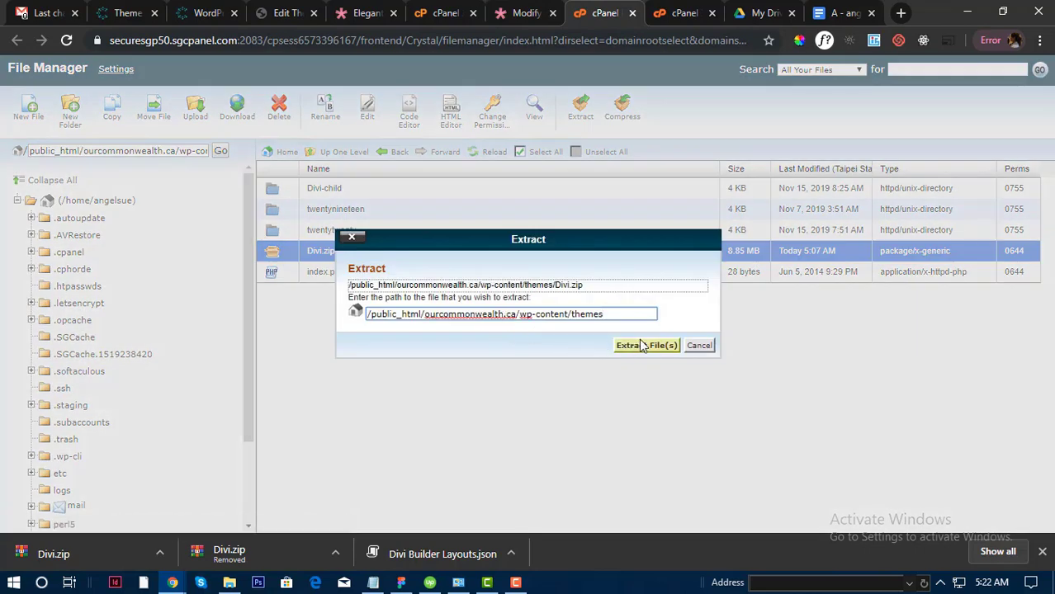
pyautogui.click(640, 345)
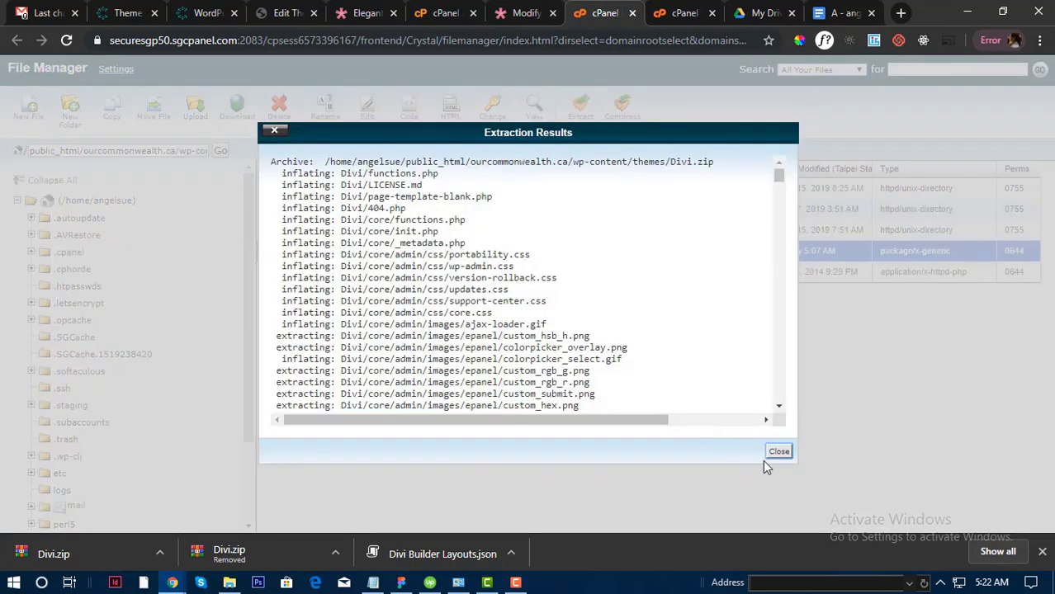
pyautogui.click(777, 452)
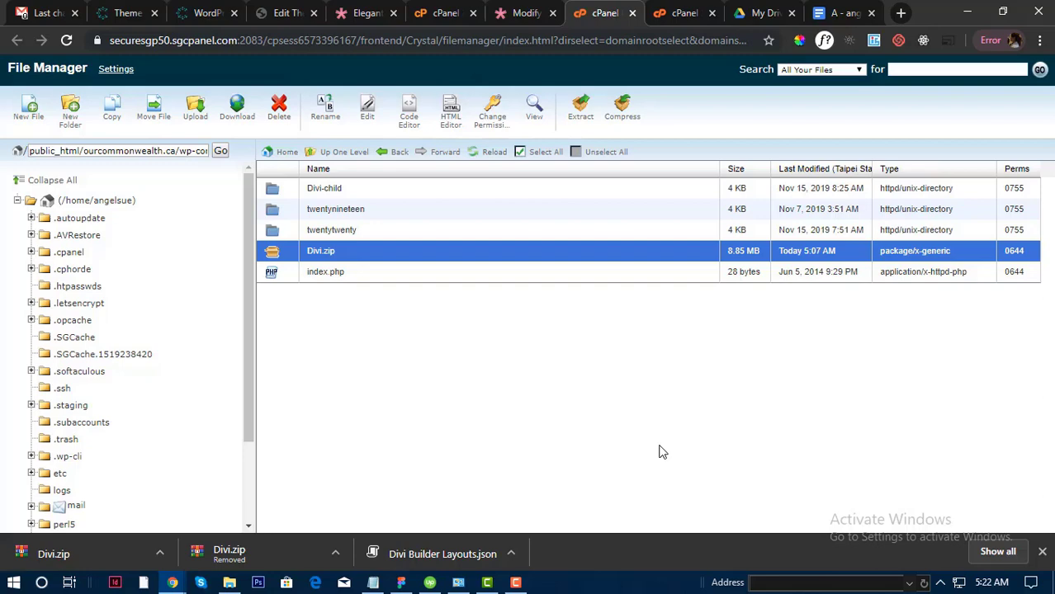
# - Reload File Manager and reopen wp-content/themes to confirm the new Divi folder
pyautogui.click(342, 41)
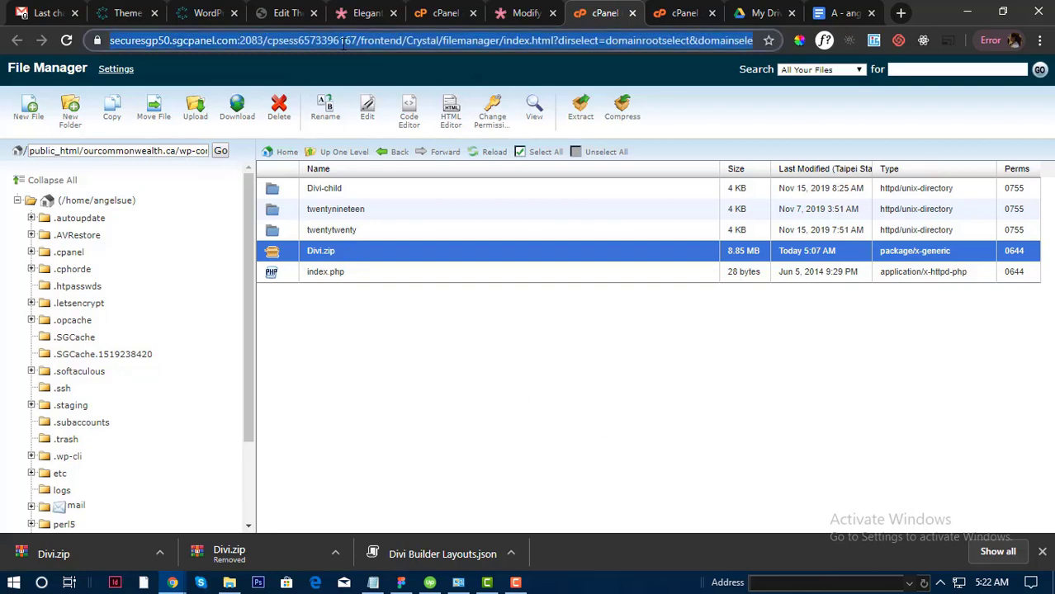
pyautogui.press('Return')
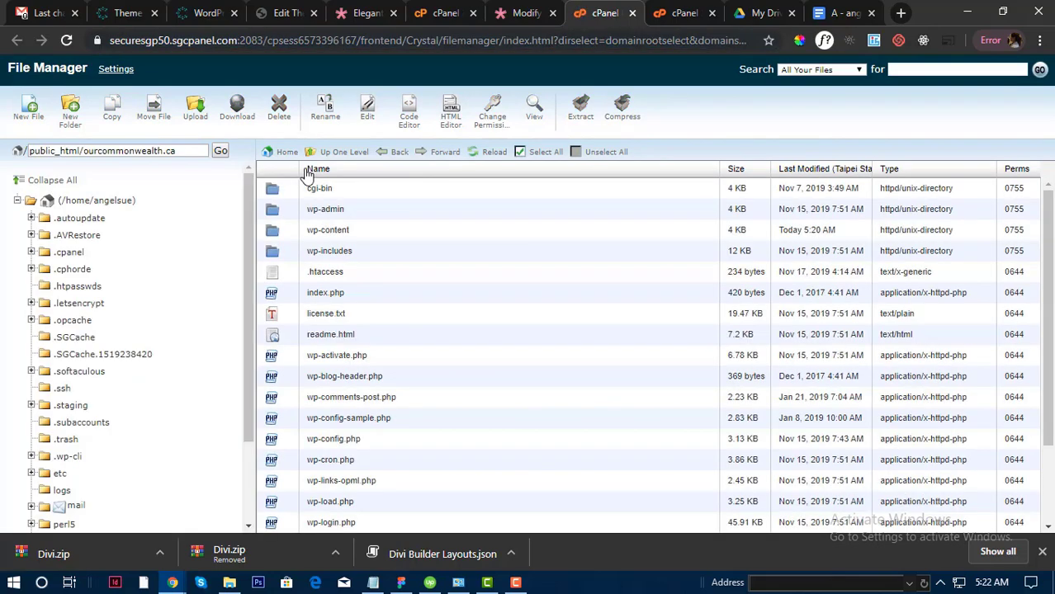
pyautogui.doubleClick(277, 233)
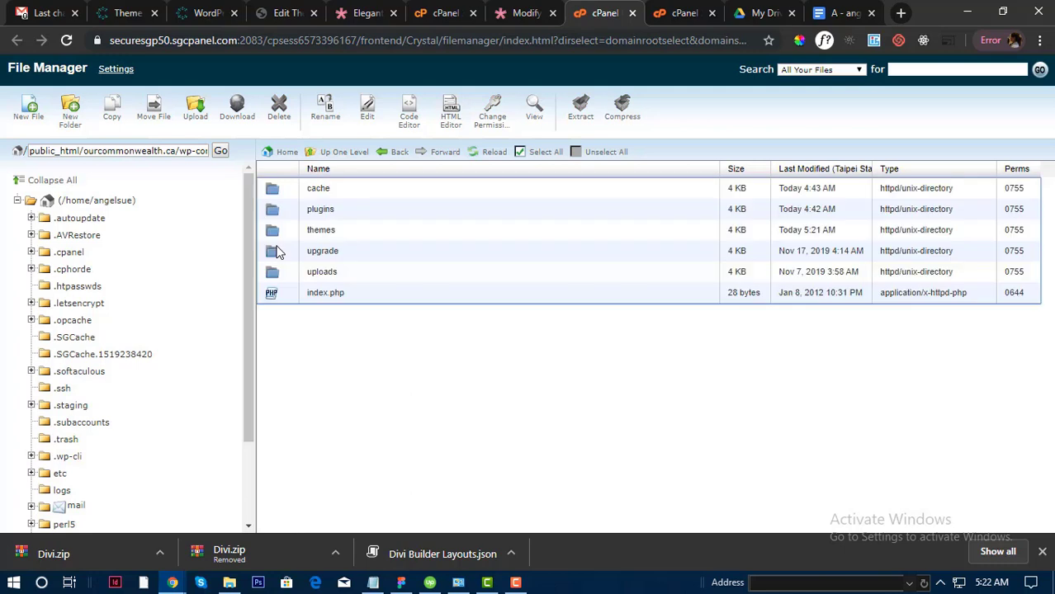
pyautogui.doubleClick(279, 232)
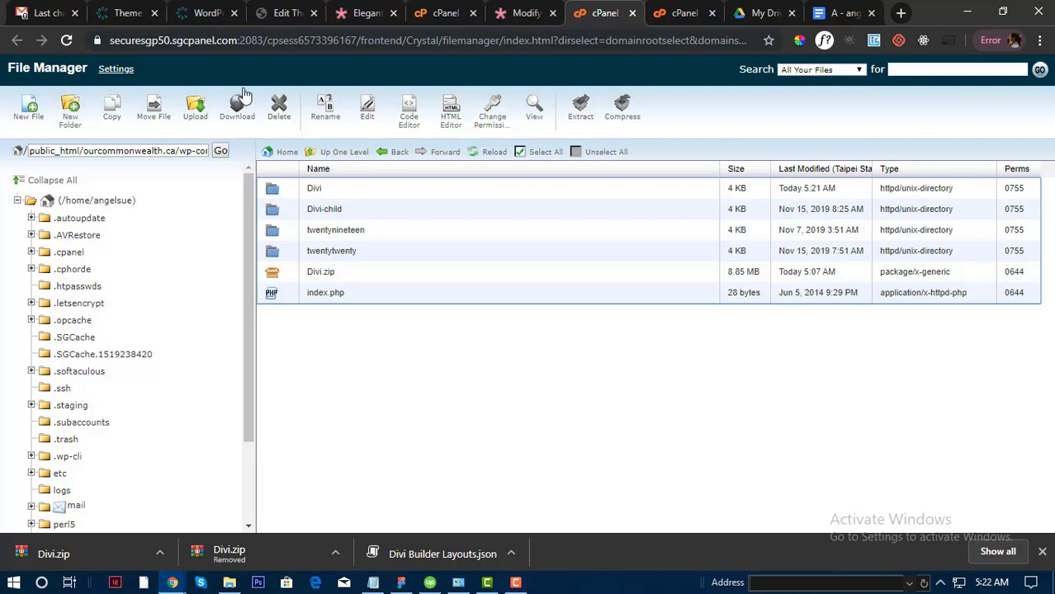
pyautogui.click(207, 13)
# - Reload the live site and confirm it renders normally again
pyautogui.click(220, 39)
pyautogui.press('Return')
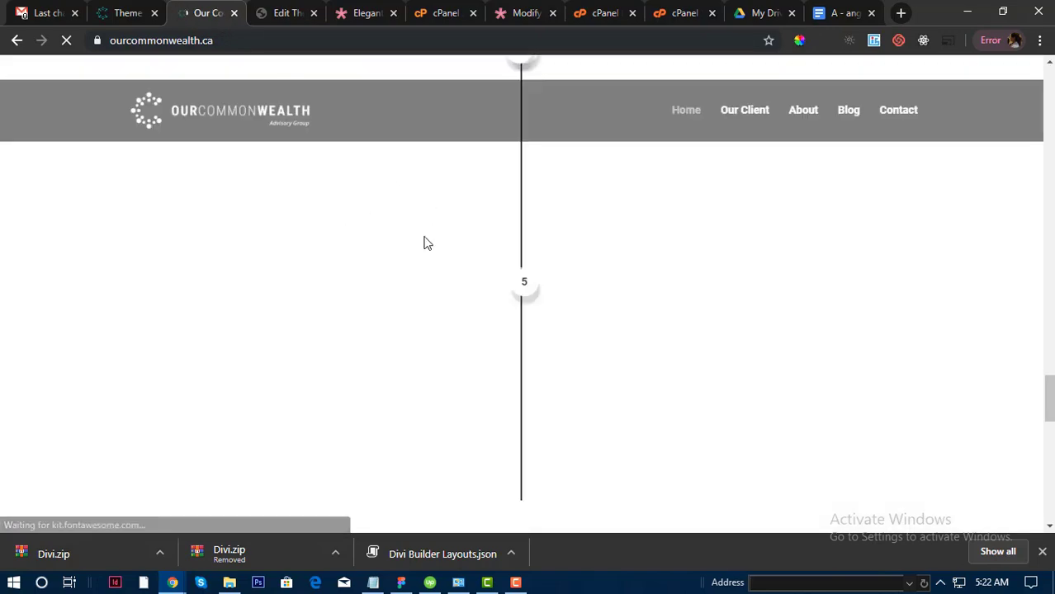
pyautogui.scroll(3, 421, 244)
pyautogui.scroll(-3, 421, 247)
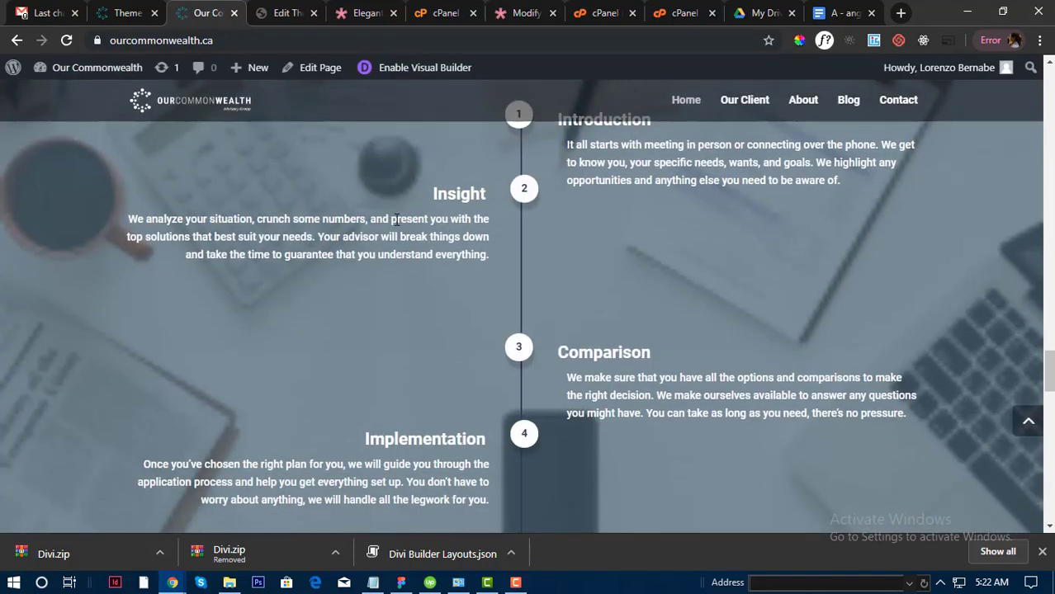
# - Check in Appearance > Themes that Divi now reports version 4.0.6
pyautogui.click(128, 12)
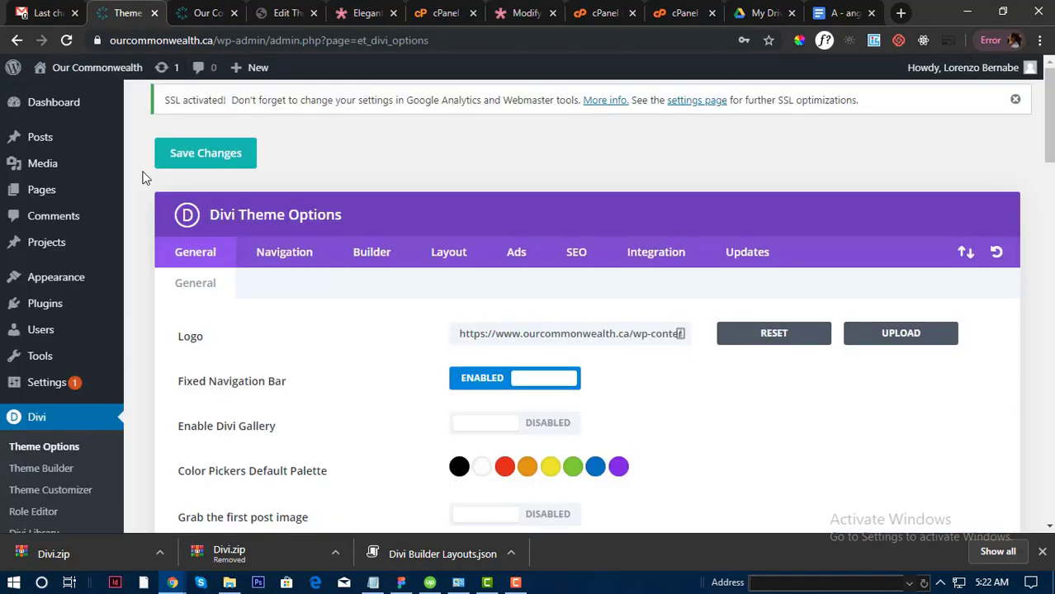
pyautogui.click(37, 421)
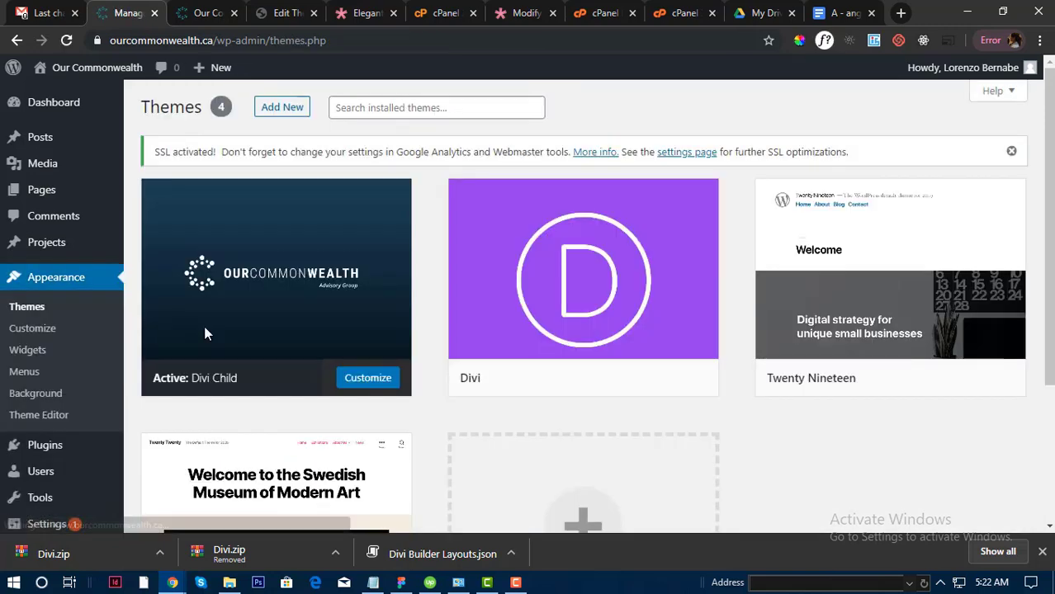
pyautogui.click(549, 305)
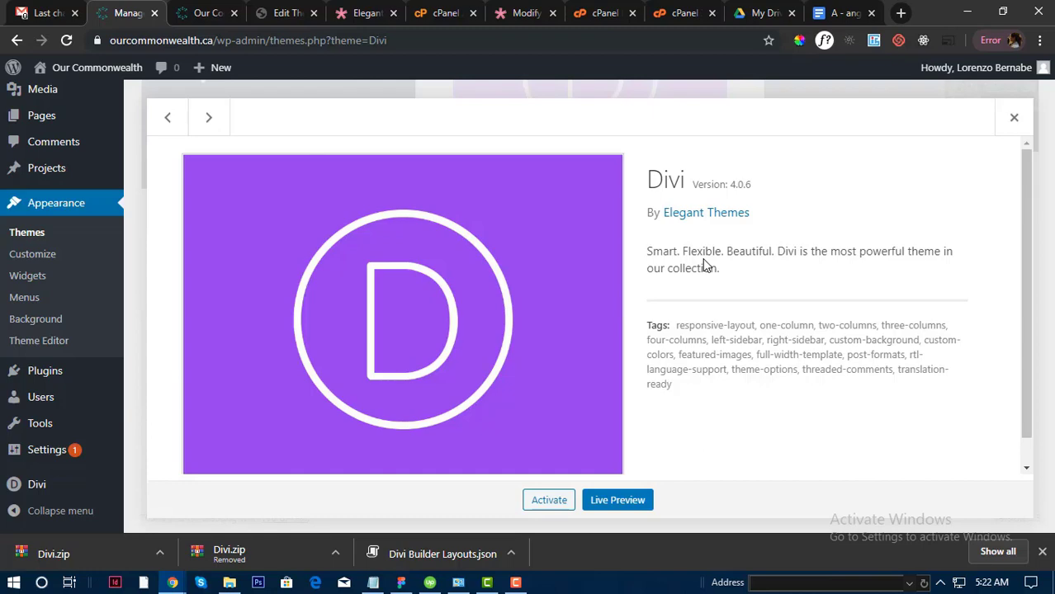
# - Delete the leftover Divi.zip from the themes folder in File Manager
pyautogui.click(437, 13)
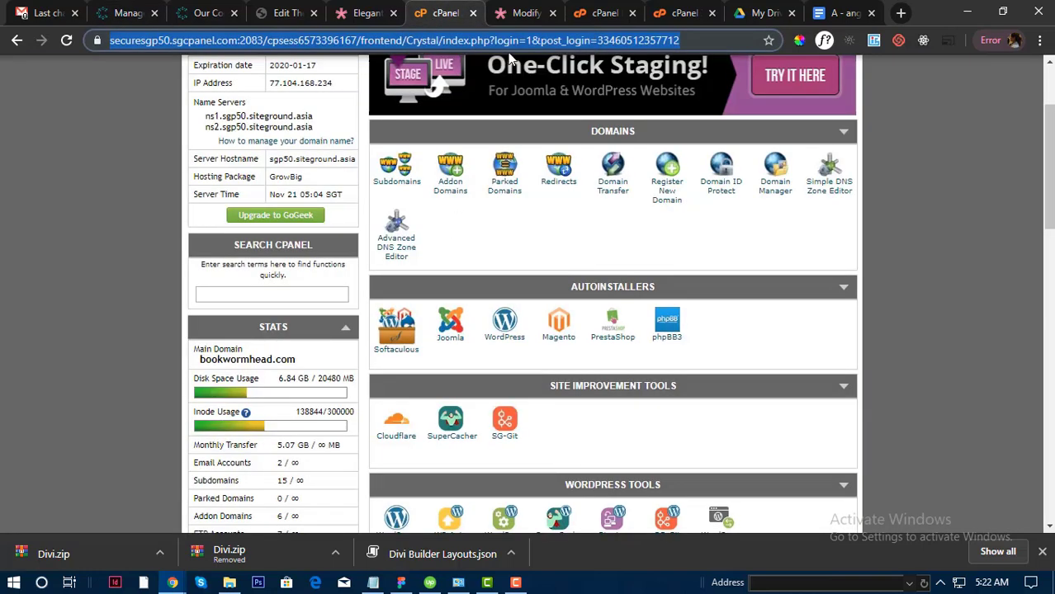
pyautogui.click(602, 13)
pyautogui.click(285, 273)
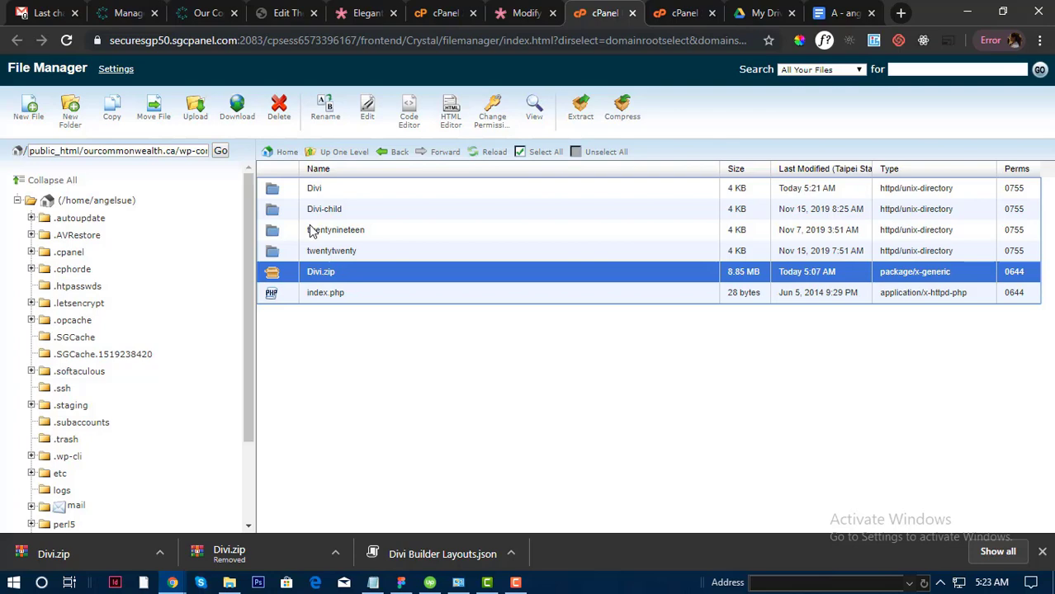
pyautogui.click(279, 112)
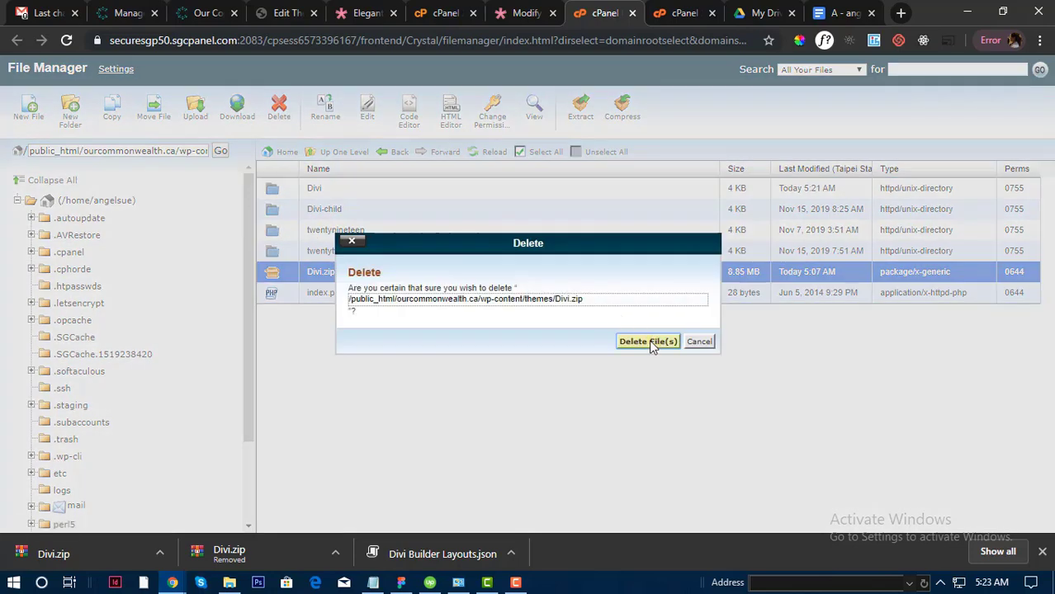
pyautogui.click(648, 341)
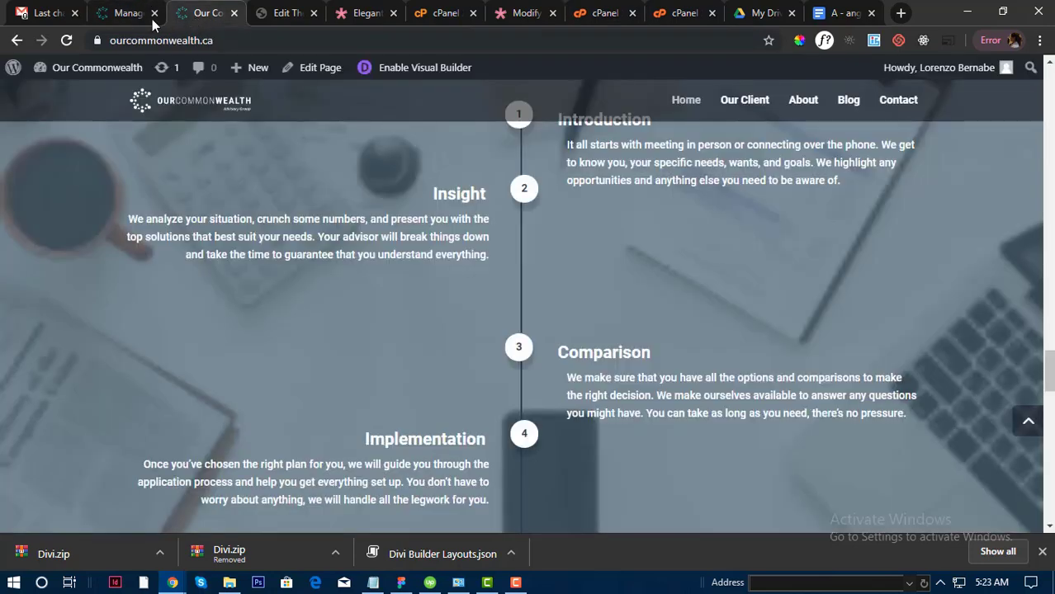
pyautogui.click(124, 12)
# - Strip '?theme=Divi' from the Themes page URL and reload the plain themes list
pyautogui.click(177, 42)
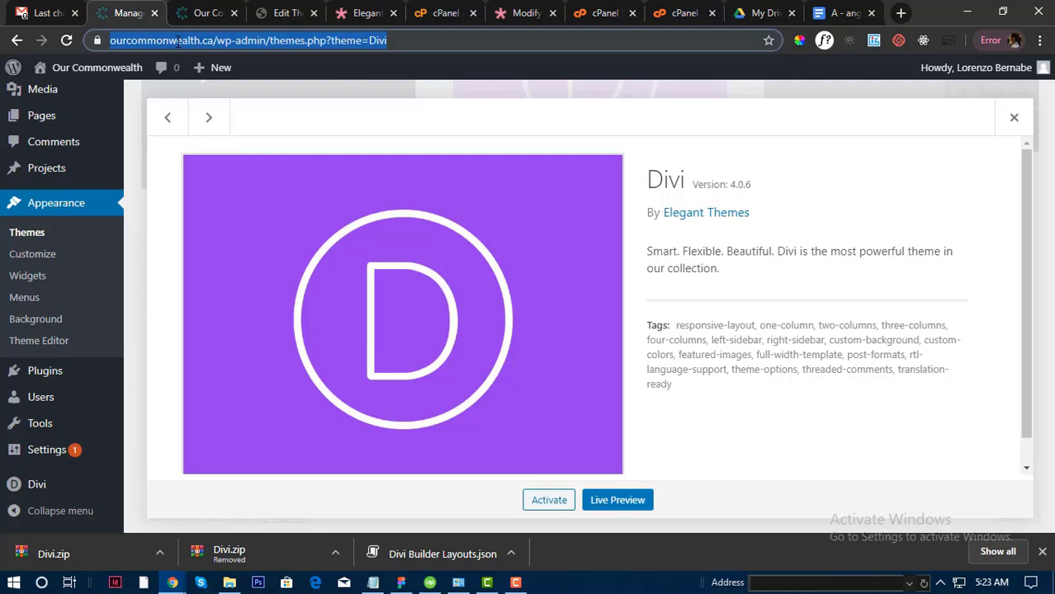
pyautogui.press('End')
pyautogui.press('BackSpace')
pyautogui.press('BackSpace')
pyautogui.press('BackSpace')
pyautogui.press('Return')
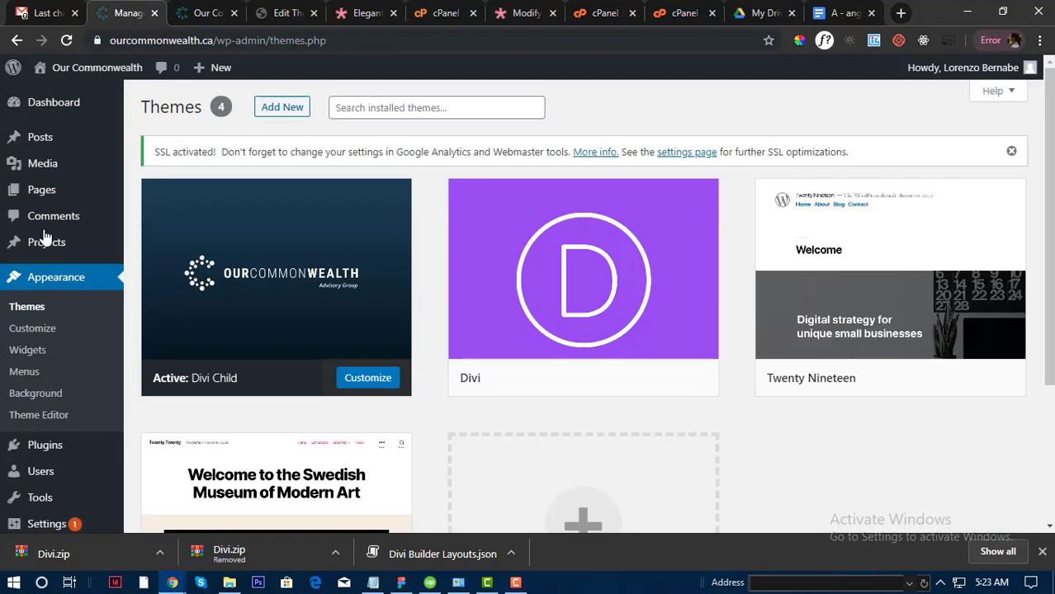